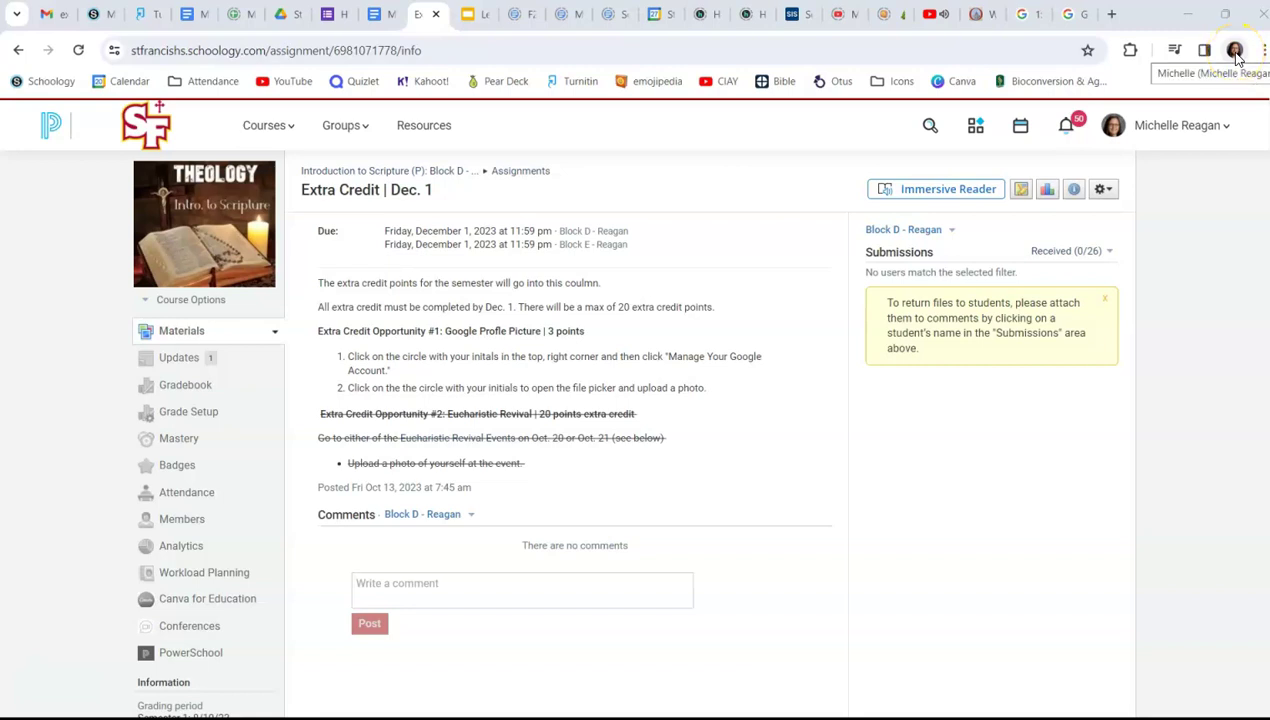
{"action": "left_click", "coordinate": [1235, 50]}
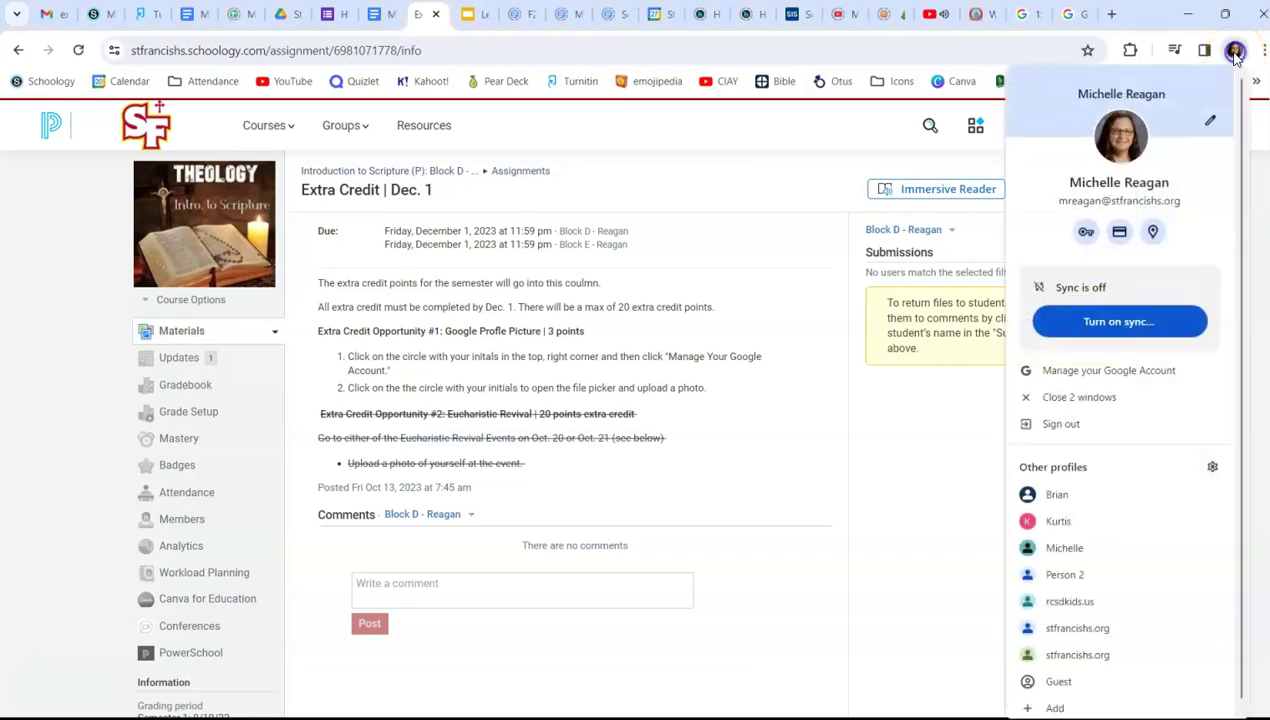
{"action": "left_click", "coordinate": [1140, 379]}
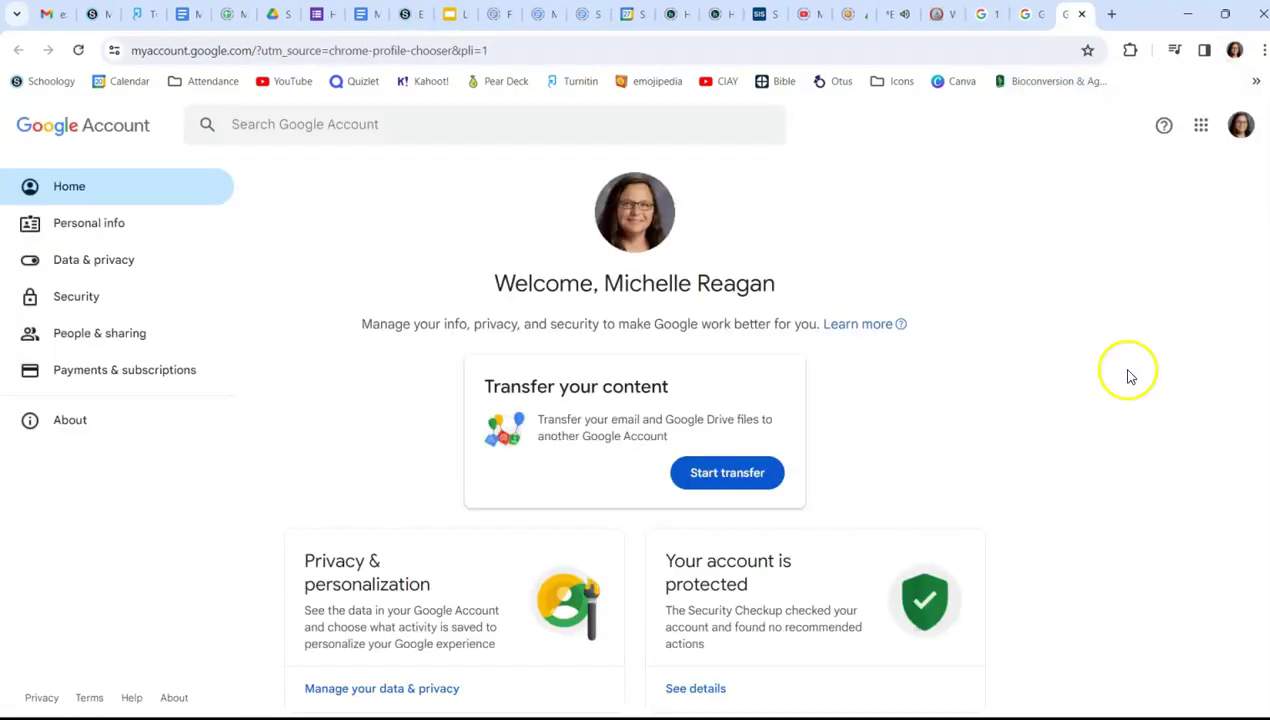
Open the profile picture editor from the photo on the Google Account home page
{"action": "left_click", "coordinate": [642, 213]}
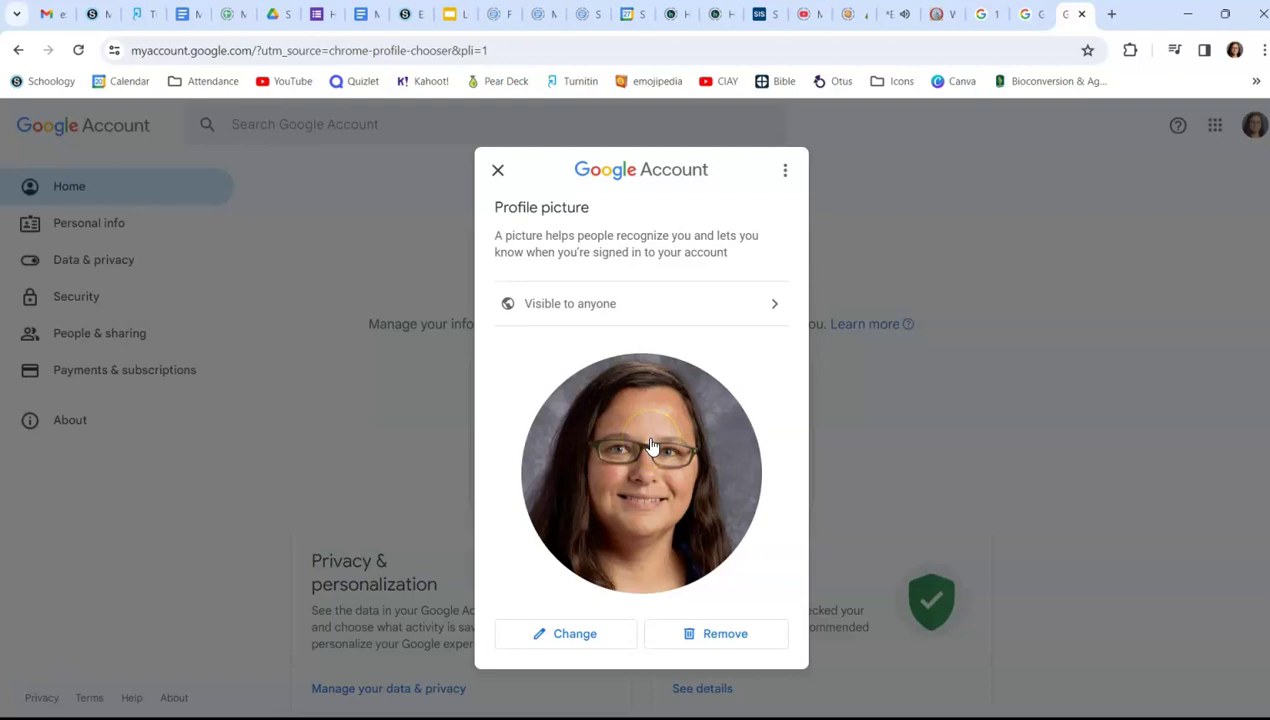
Choose Change in the Profile picture dialog to bring up the illustrations gallery
{"action": "left_click", "coordinate": [567, 633]}
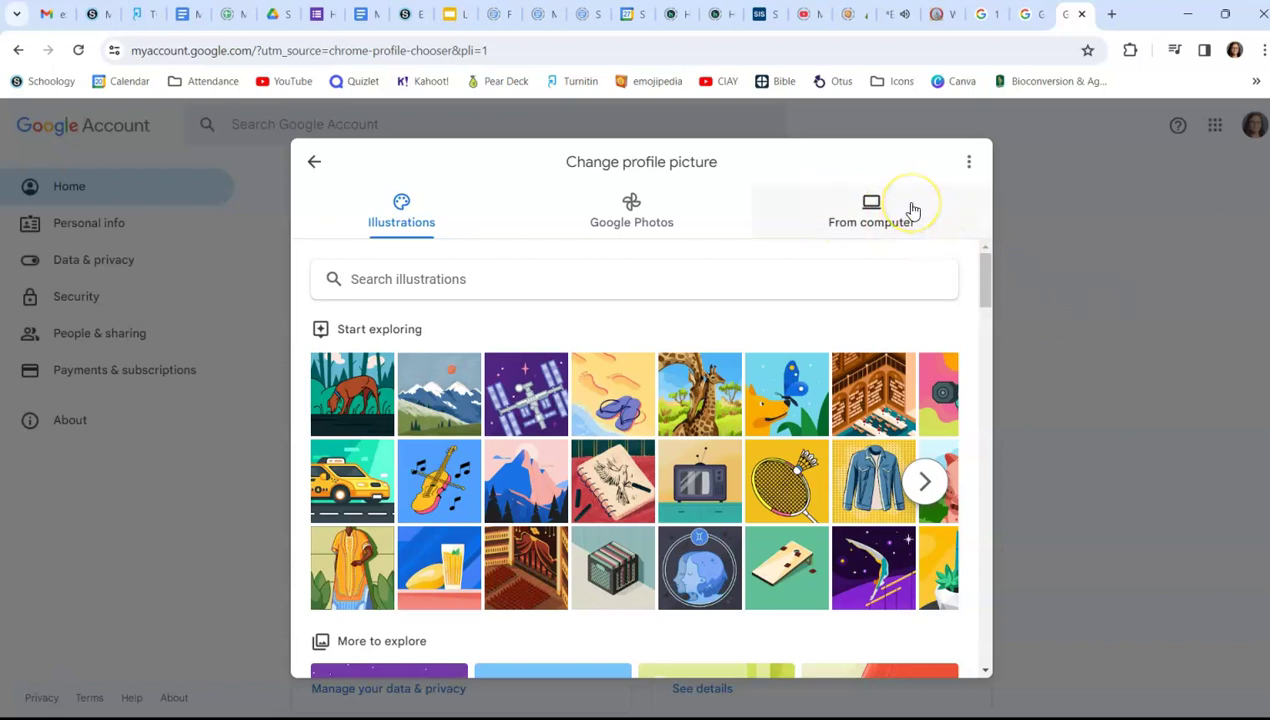
{"action": "scroll", "coordinate": [920, 245], "scroll_direction": "down", "scroll_amount": 2}
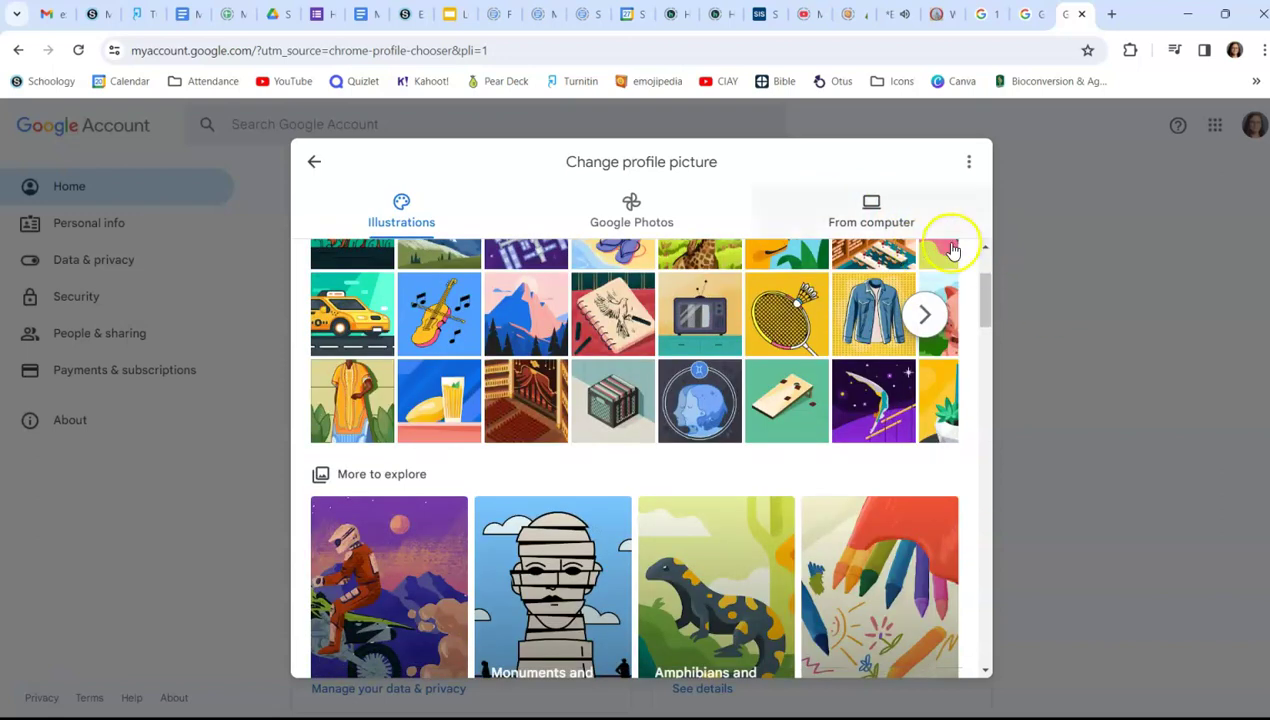